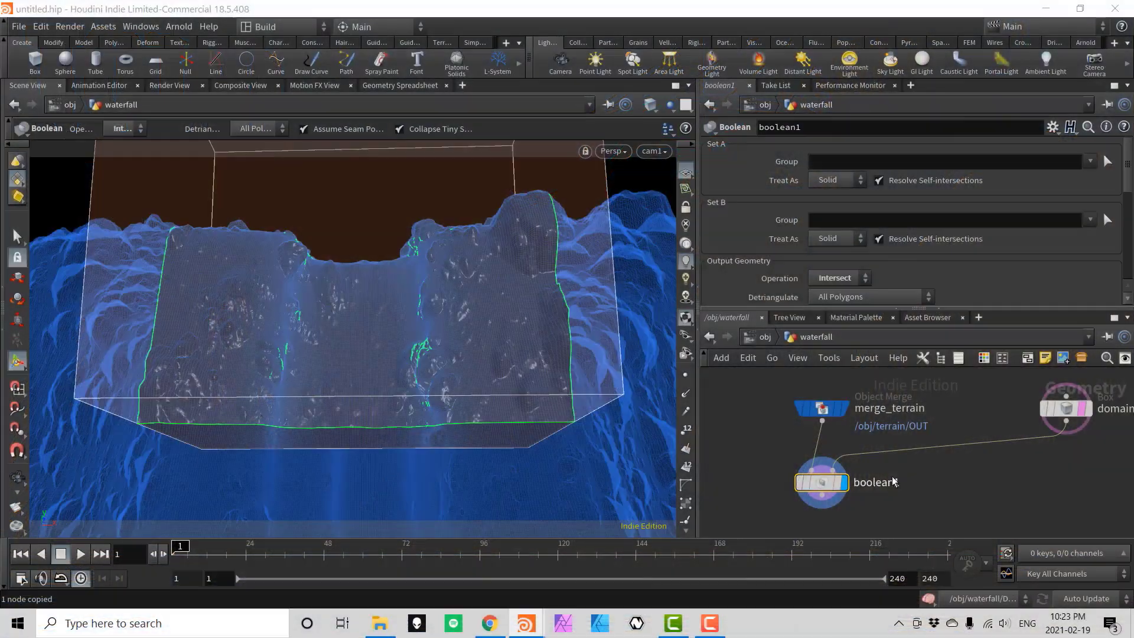
Add a Collision Source under boolean1 and adjust the emitter box's Center Z position.
{"action": "key", "text": "Tab"}
{"action": "type", "text": "collision source"}
{"action": "key", "text": "Return"}
{"action": "left_click", "coordinate": [830, 486]}
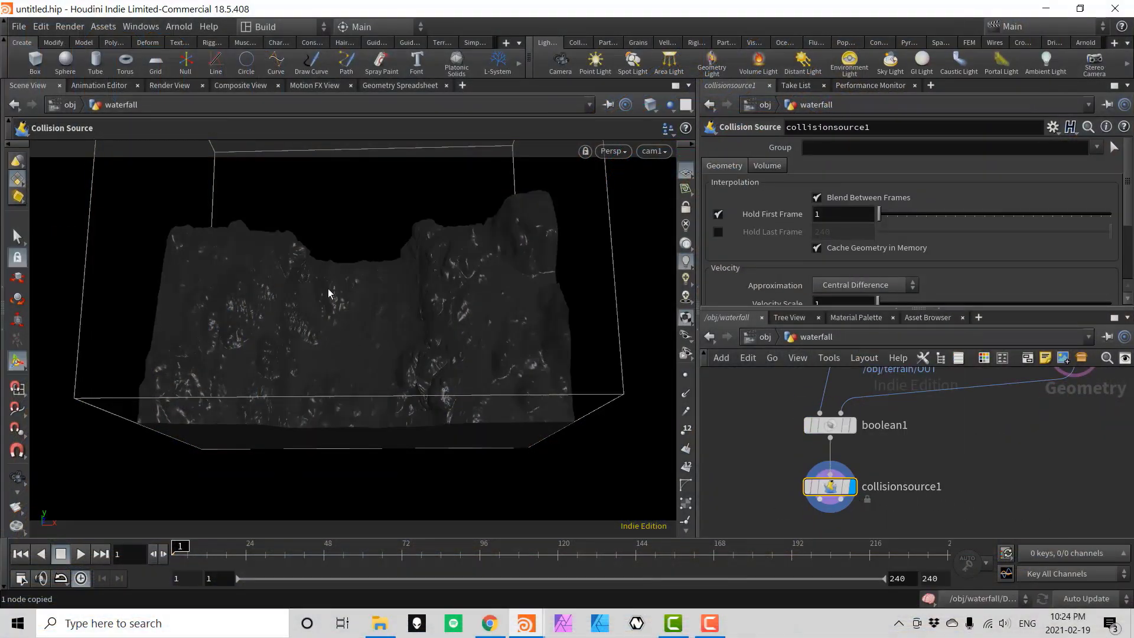
{"action": "key", "text": "Escape"}
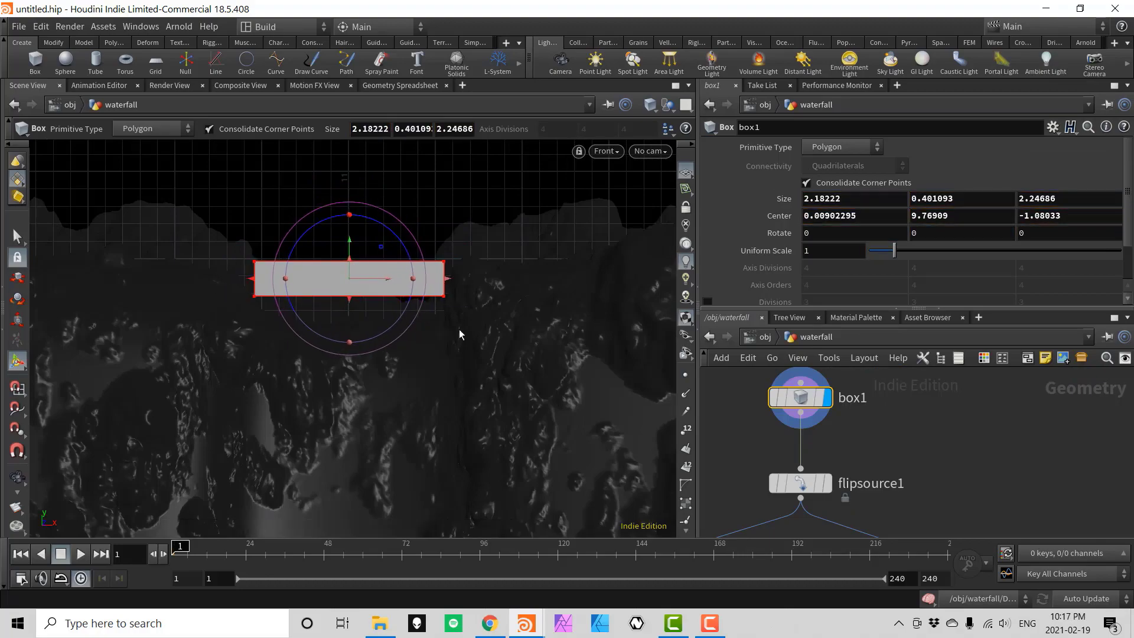
{"action": "middle_click_drag", "start_coordinate": [1031, 213], "coordinate": [1035, 216]}
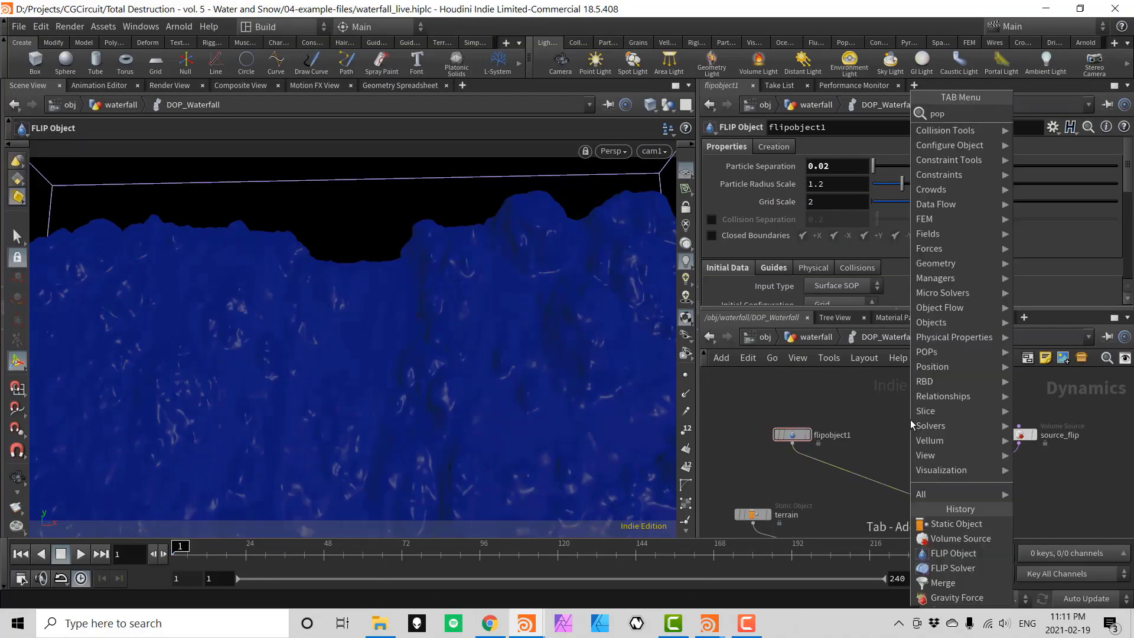
Add a POP Drag node to the FLIP setup and set its Air Resistance.
{"action": "left_click", "coordinate": [841, 375]}
{"action": "key", "text": "l"}
{"action": "left_click", "coordinate": [833, 221]}
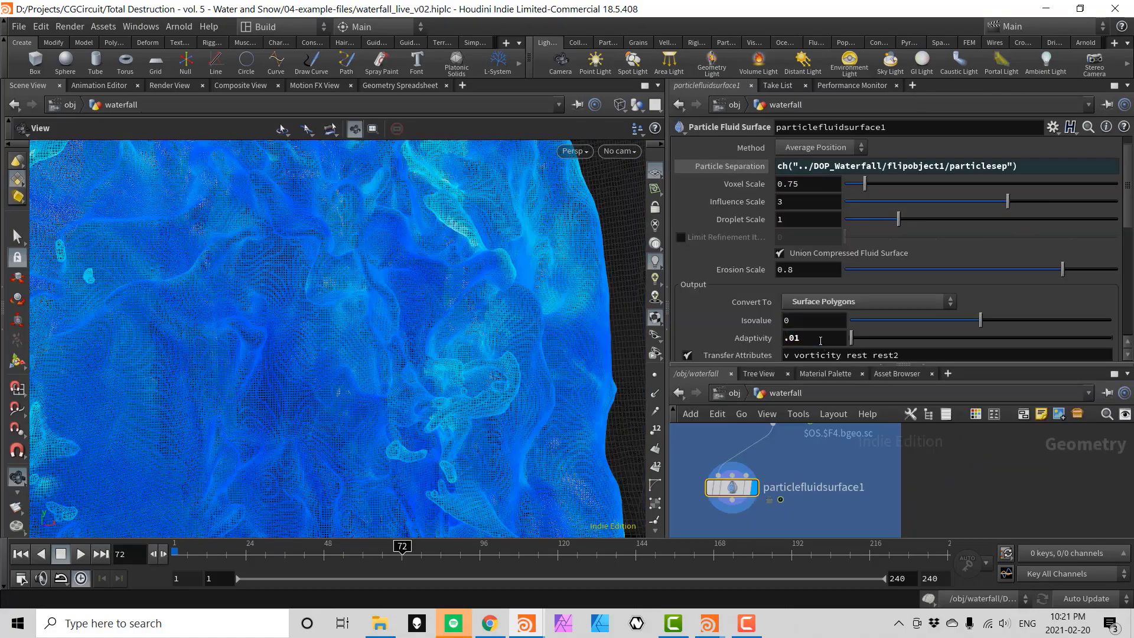
Switch the viewport to smooth shading and bring up the fluid surface's Filtering settings.
{"action": "left_click", "coordinate": [654, 171]}
{"action": "left_click", "coordinate": [668, 223]}
{"action": "scroll", "coordinate": [768, 236], "scroll_direction": "up", "scroll_amount": 2}
{"action": "left_click", "coordinate": [739, 146]}
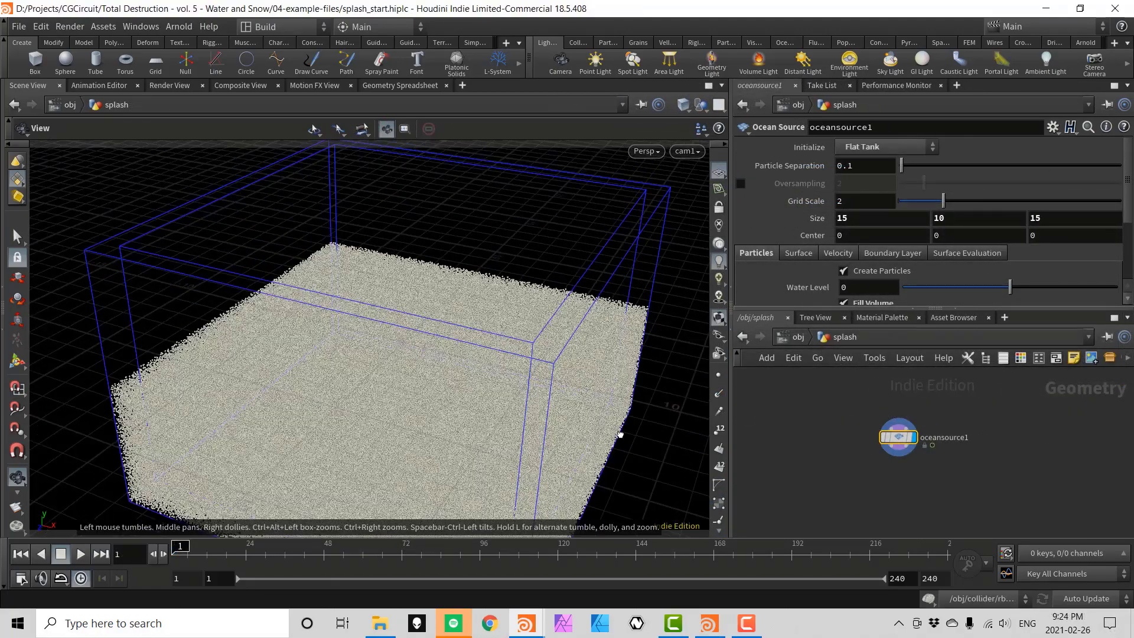
Check the ocean source's Boundary Layer, colour OUT_Col_Geo black and duplicate the collider output.
{"action": "left_click", "coordinate": [892, 253]}
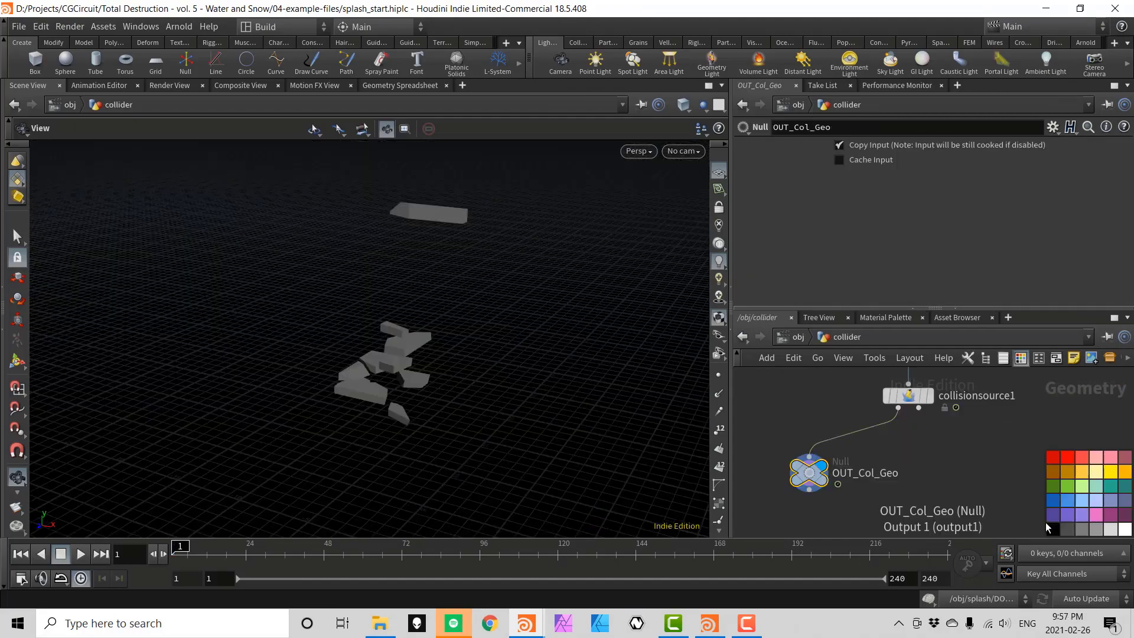
{"action": "left_click", "coordinate": [1047, 528]}
{"action": "left_click_drag", "start_coordinate": [809, 473], "coordinate": [968, 470], "text": "alt"}
Wire the collider copy into collisionsource1 and display the meshed particle fluid surface.
{"action": "left_click_drag", "start_coordinate": [918, 408], "coordinate": [968, 458]}
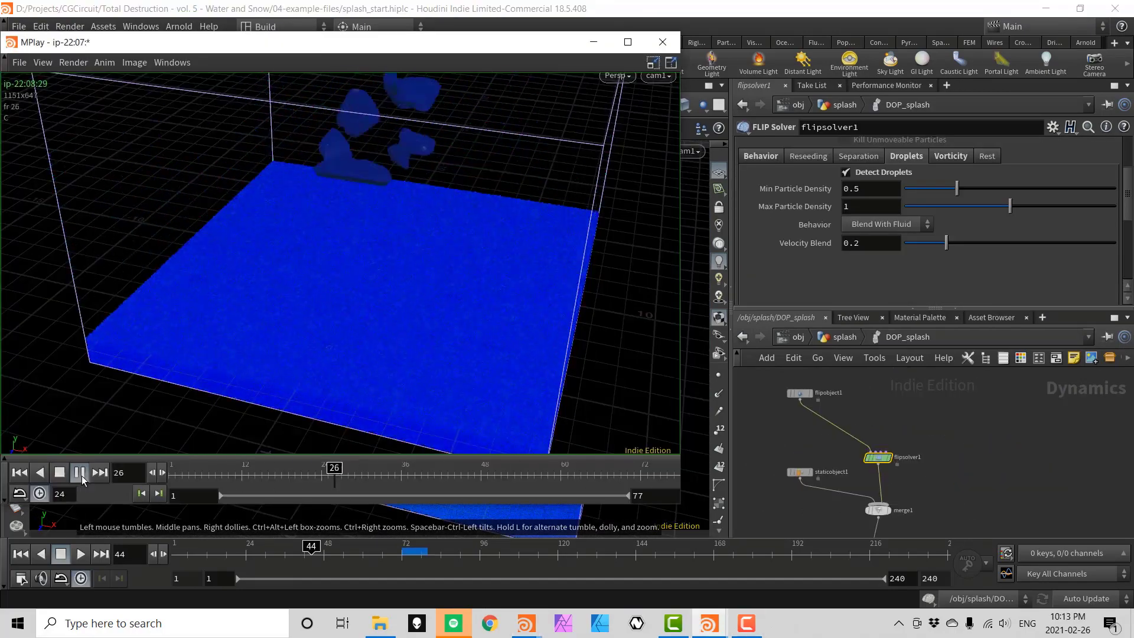
{"action": "left_click", "coordinate": [79, 472]}
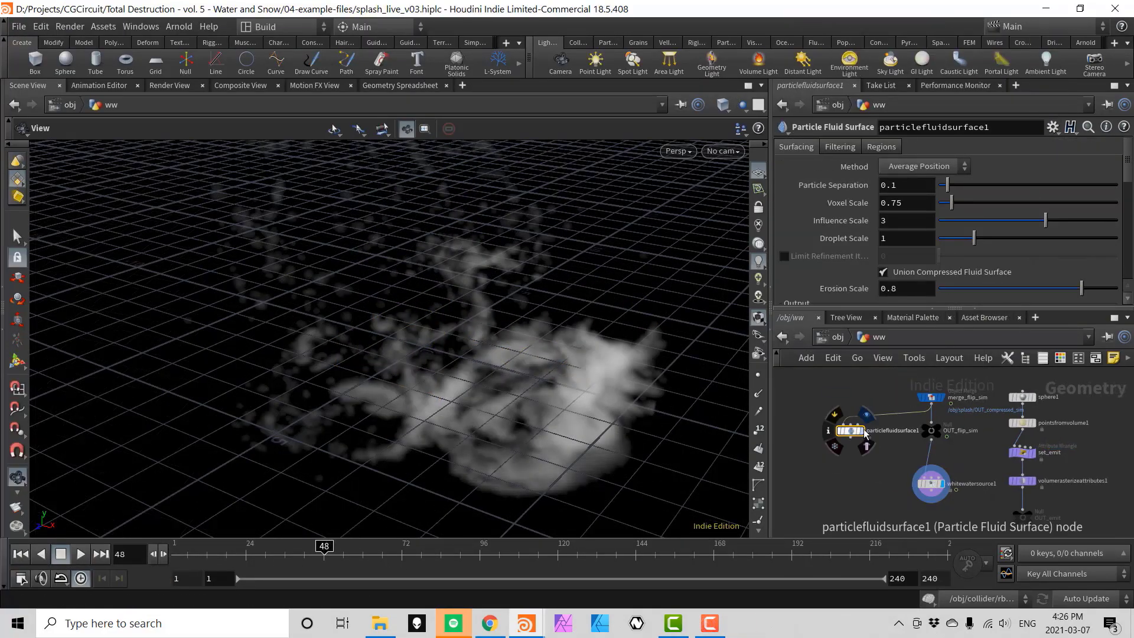
{"action": "left_click", "coordinate": [864, 433]}
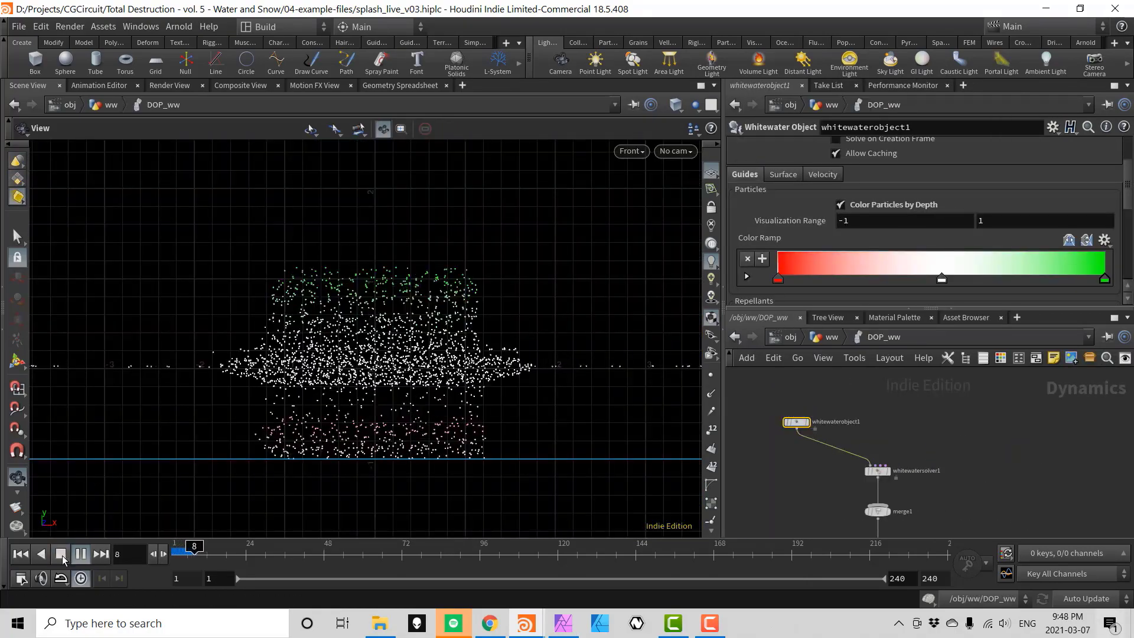
Stop the whitewater playback and select both lines of the spray-scaled VEX force snippet.
{"action": "left_click", "coordinate": [61, 555]}
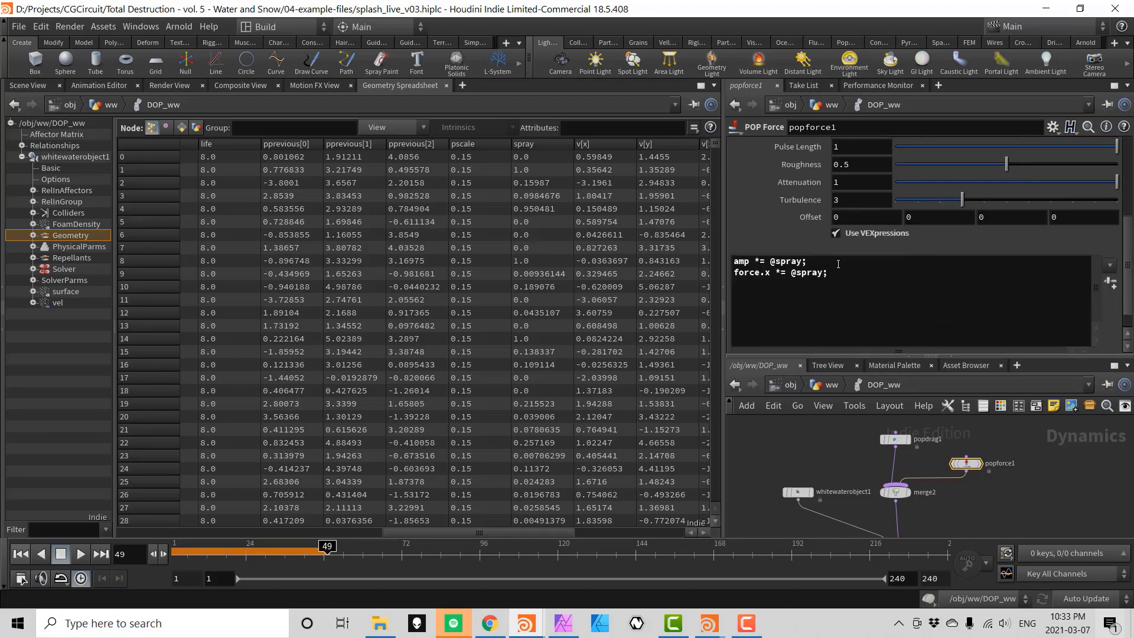
{"action": "left_click_drag", "start_coordinate": [829, 272], "coordinate": [732, 260]}
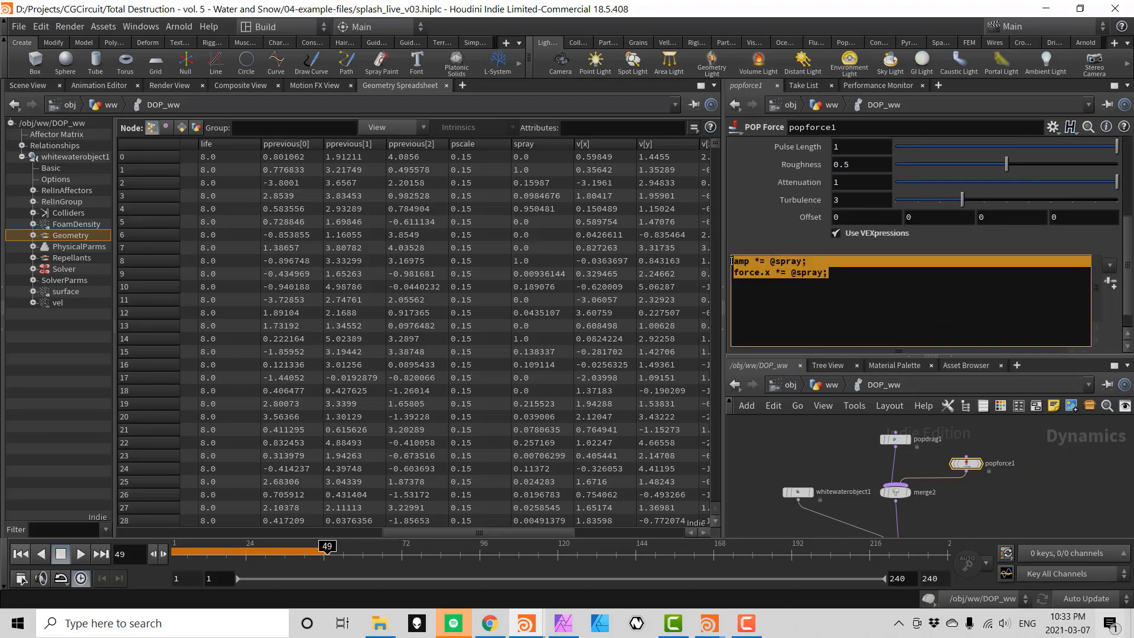
{"action": "left_click", "coordinate": [708, 626]}
Play the whitewater flipbook, then link file1's Geometry File to the cached sim output.
{"action": "left_click", "coordinate": [80, 575]}
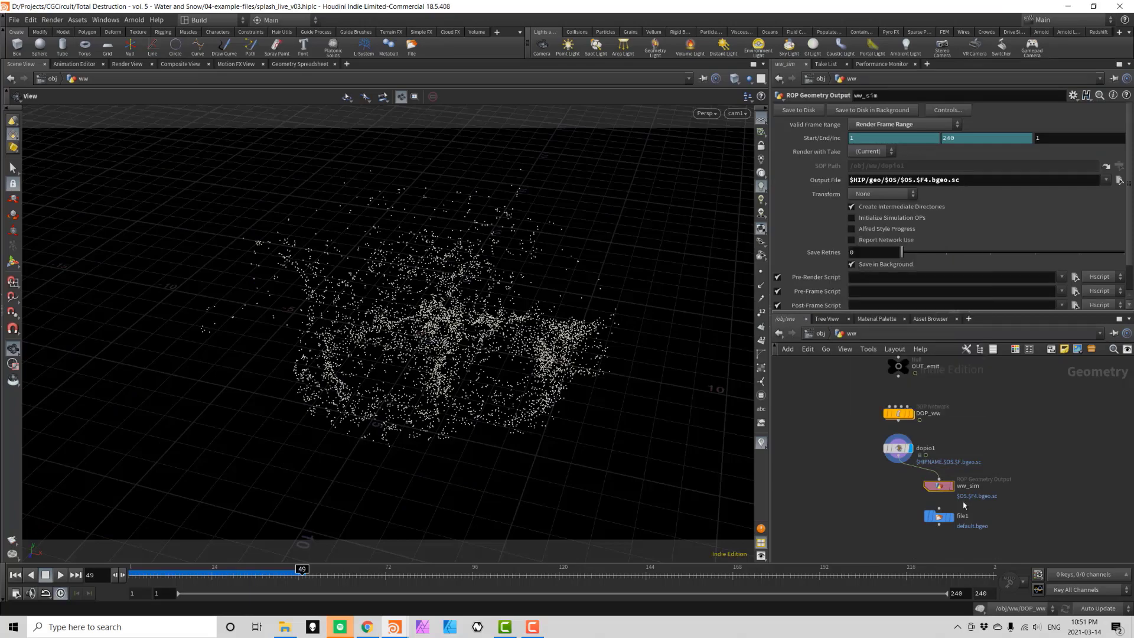
{"action": "right_click", "coordinate": [822, 125]}
{"action": "left_click", "coordinate": [855, 243]}
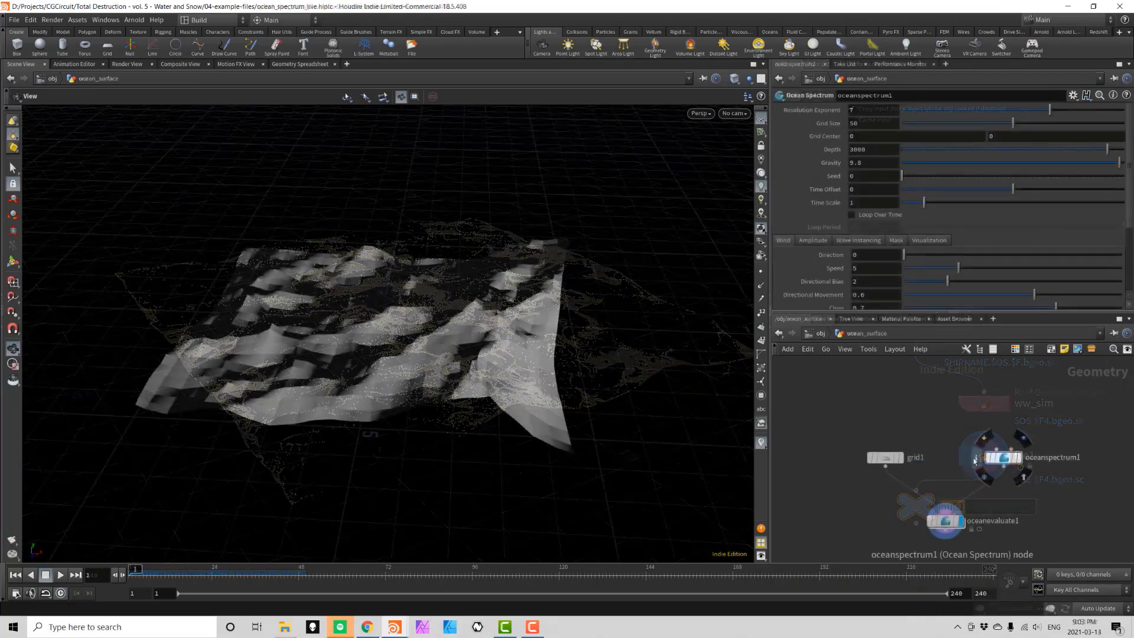
Set oceanspectrum1's Resolution Exponent to 9 and mask the ocean to inside the crater disc.
{"action": "left_click", "coordinate": [976, 458]}
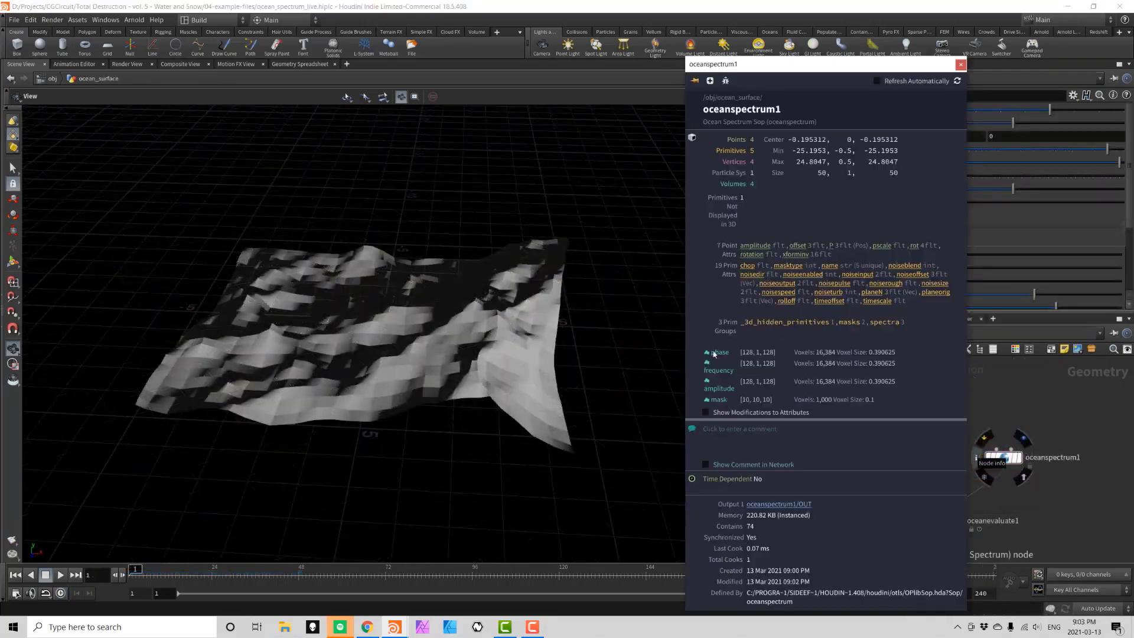
{"action": "type", "text": "9"}
{"action": "key", "text": "Return"}
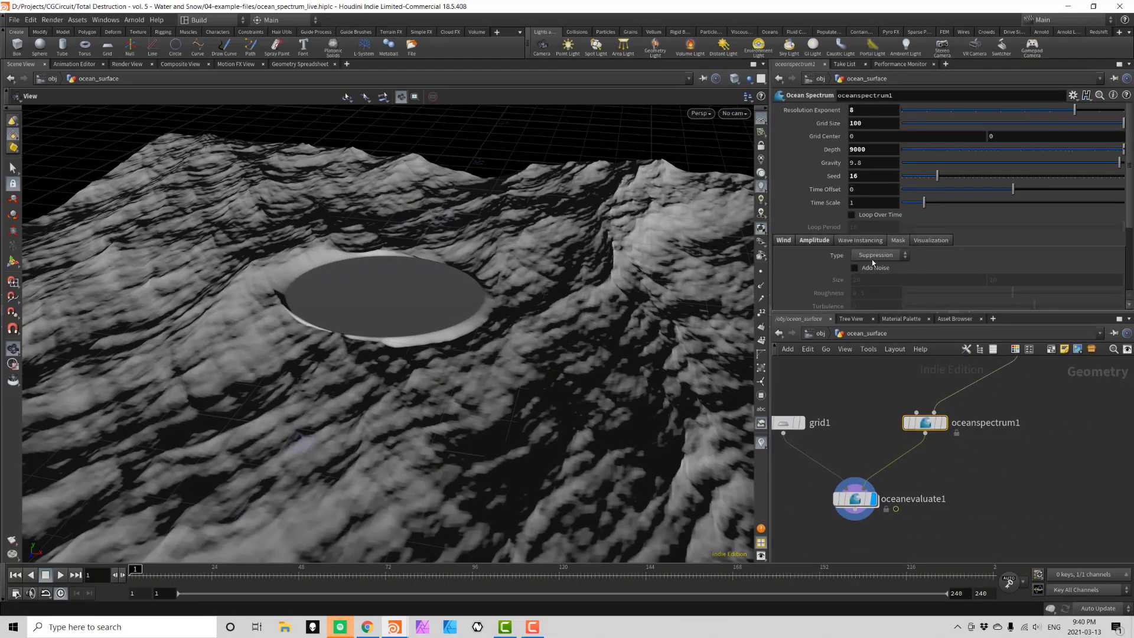
{"action": "left_click", "coordinate": [876, 254]}
{"action": "left_click", "coordinate": [873, 264]}
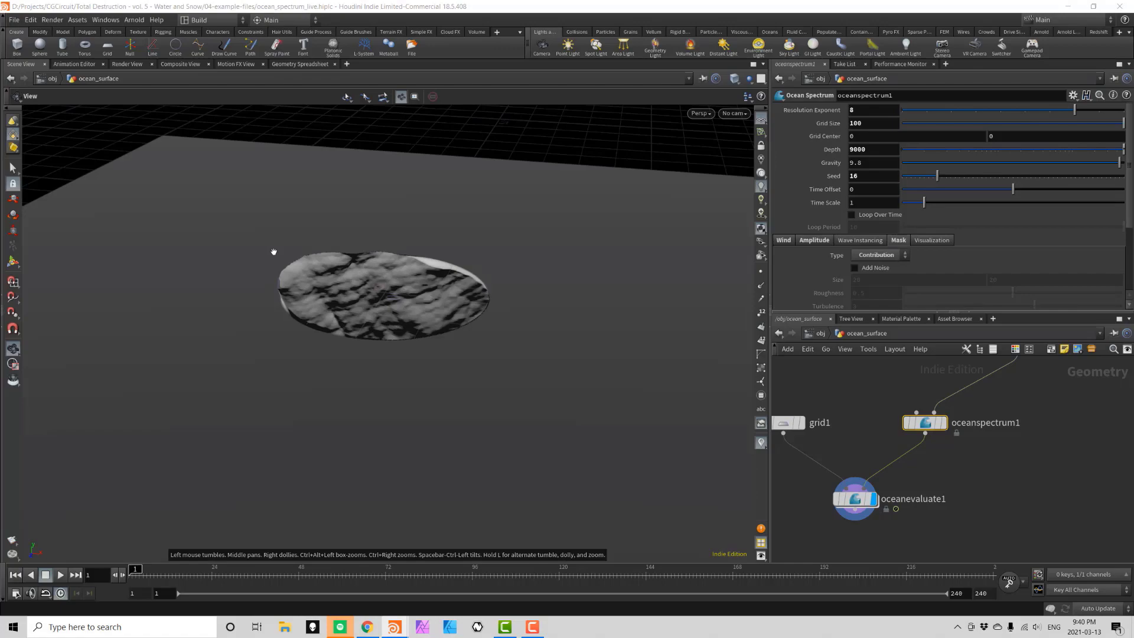
Play back the animated ocean, orbit around it, and display oceanspectrum1 on its own.
{"action": "key", "text": "Up"}
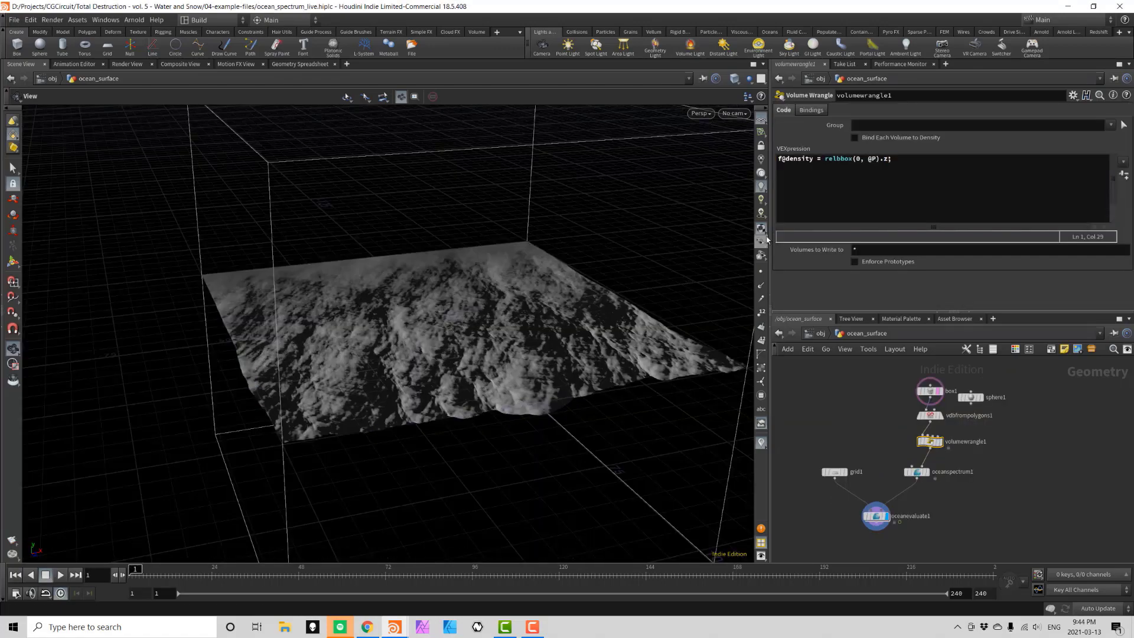
{"action": "left_click_drag", "start_coordinate": [449, 307], "coordinate": [595, 298]}
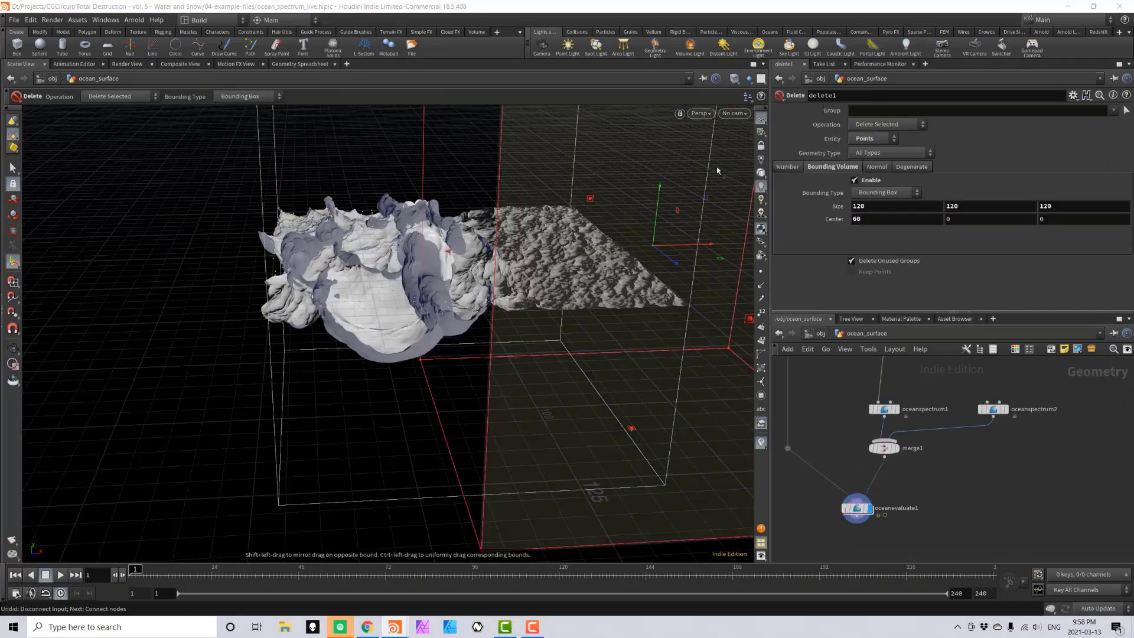
{"action": "scroll", "coordinate": [339, 184], "scroll_direction": "up", "scroll_amount": 5}
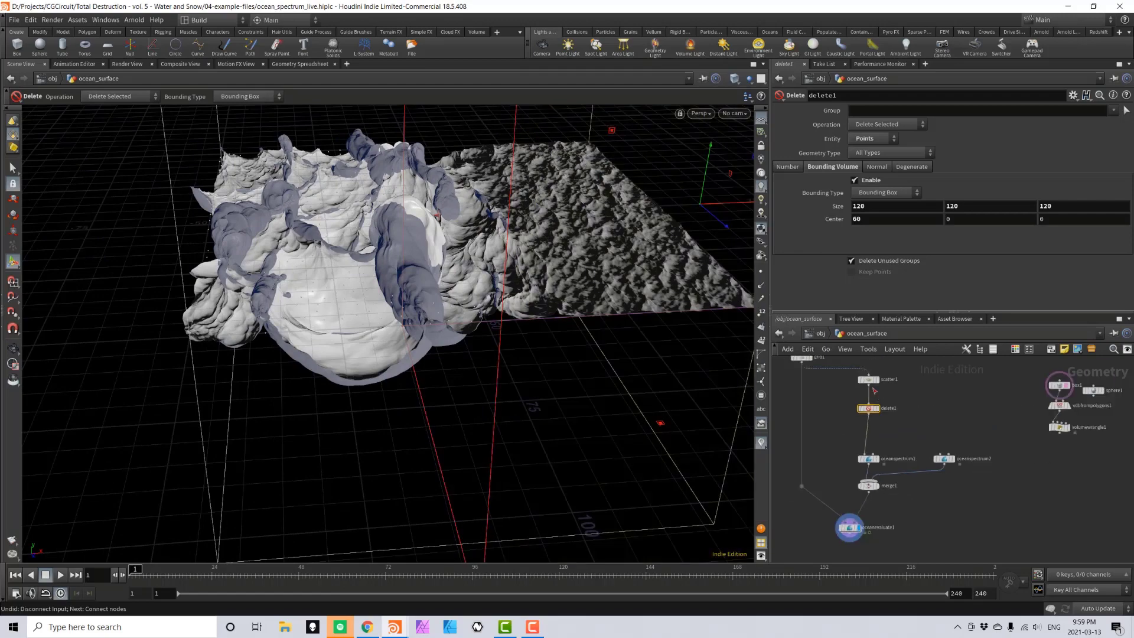
{"action": "scroll", "coordinate": [864, 422], "scroll_direction": "up", "scroll_amount": 5}
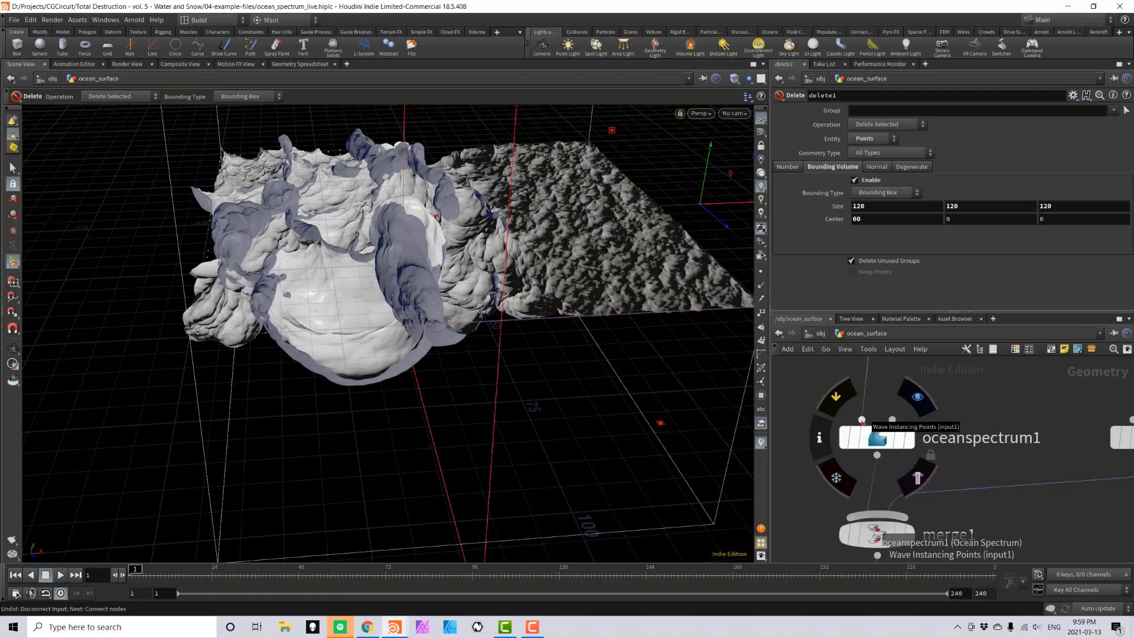
{"action": "left_click", "coordinate": [868, 434]}
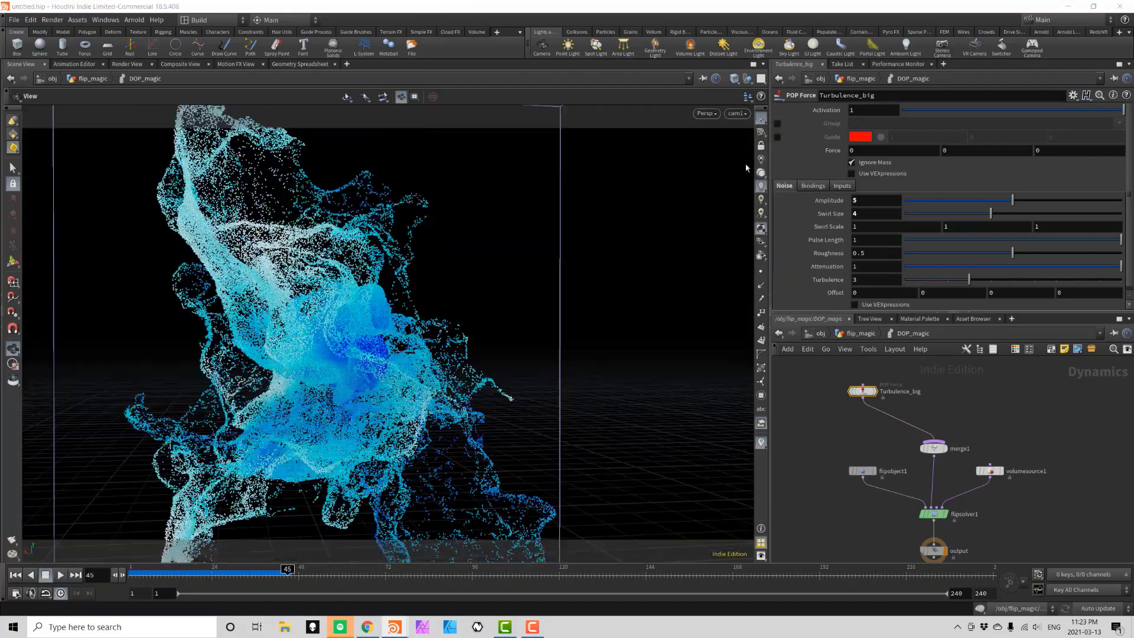
Inspect flipobject1's particle settings, play the FLIP simulation and frame it.
{"action": "left_click", "coordinate": [862, 470]}
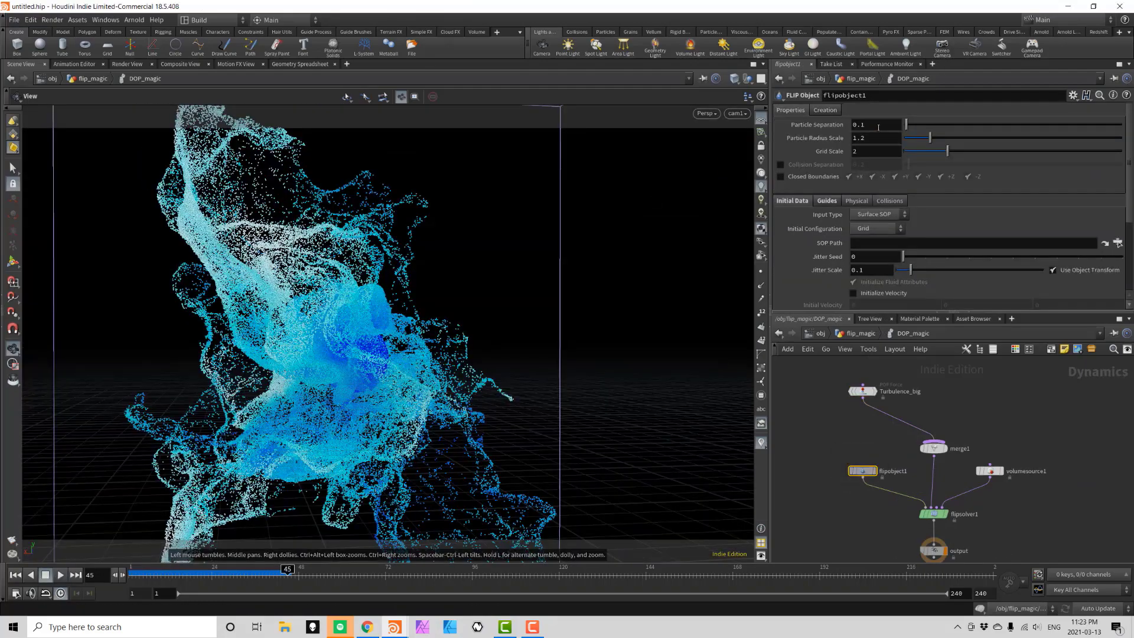
{"action": "key", "text": "Up"}
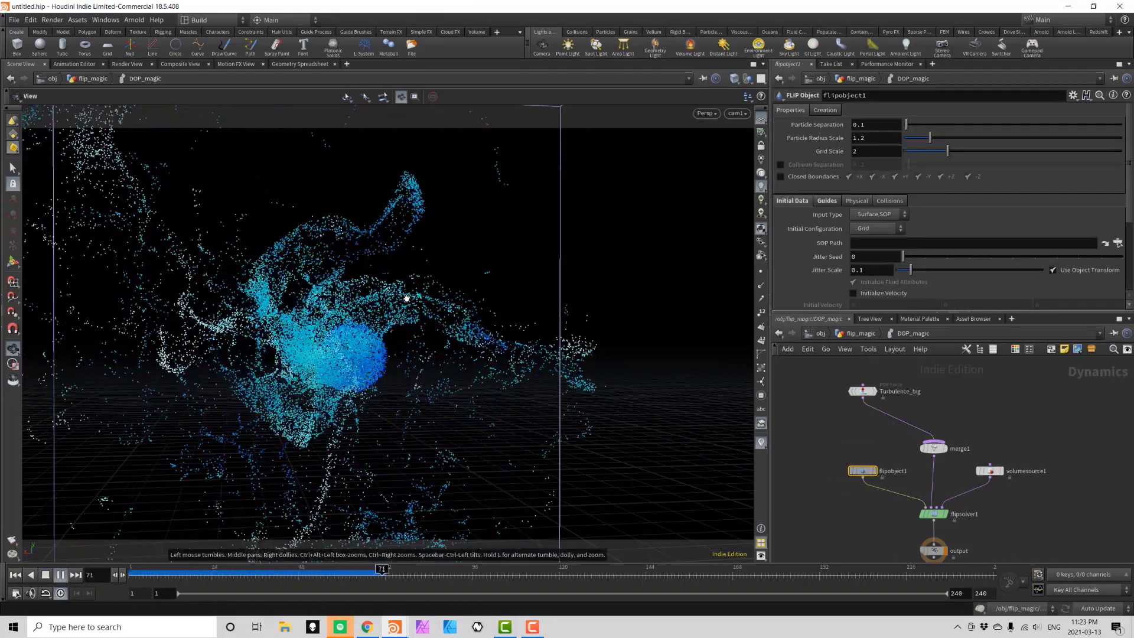
{"action": "key", "text": "f"}
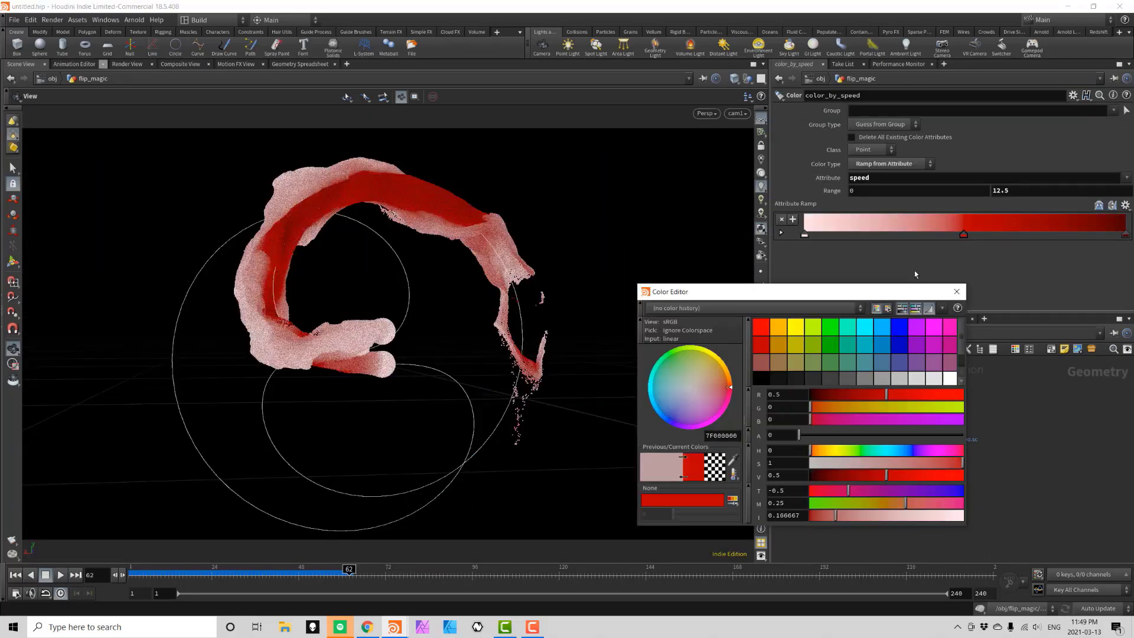
Set the low-speed ramp key to salmon red and replay the simulation.
{"action": "left_click_drag", "start_coordinate": [924, 235], "coordinate": [956, 238]}
{"action": "left_click", "coordinate": [804, 234]}
{"action": "left_click_drag", "start_coordinate": [886, 463], "coordinate": [927, 463]}
{"action": "key", "text": "Escape"}
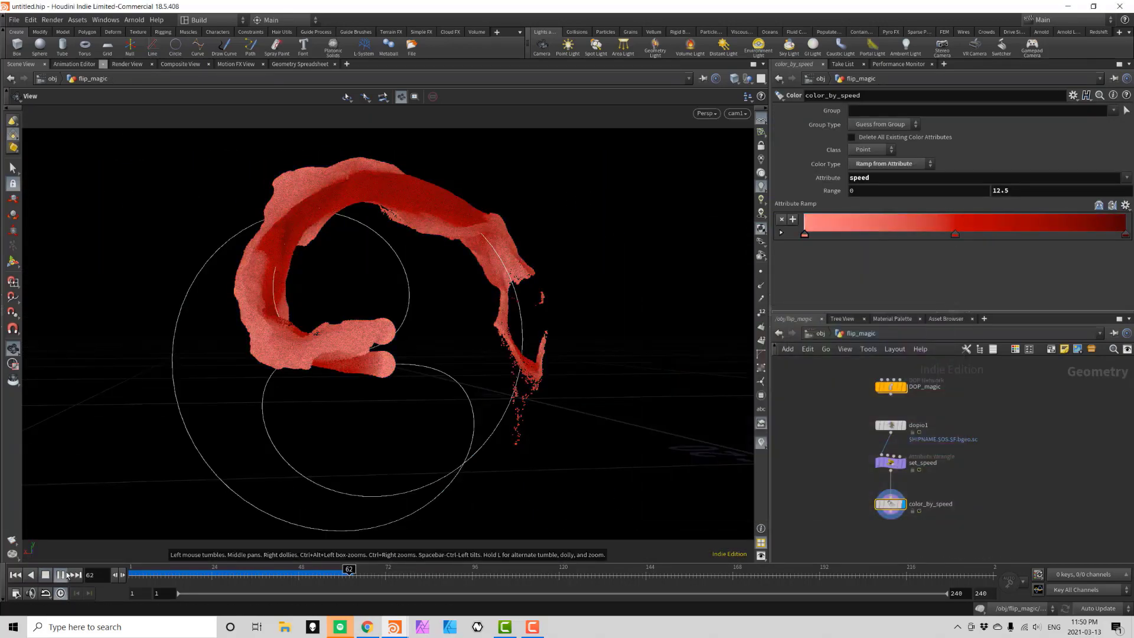
{"action": "key", "text": "Up"}
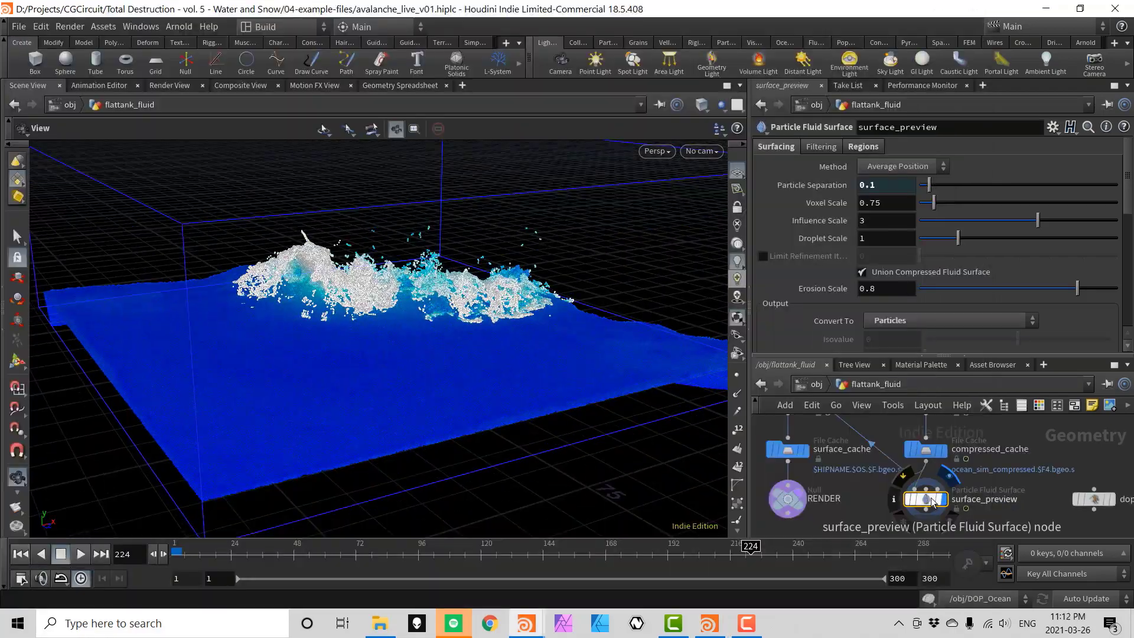
Display particlefluidsurface1 and enable Pad Bounds with a value of 20.
{"action": "left_click", "coordinate": [839, 454]}
{"action": "left_click", "coordinate": [868, 453]}
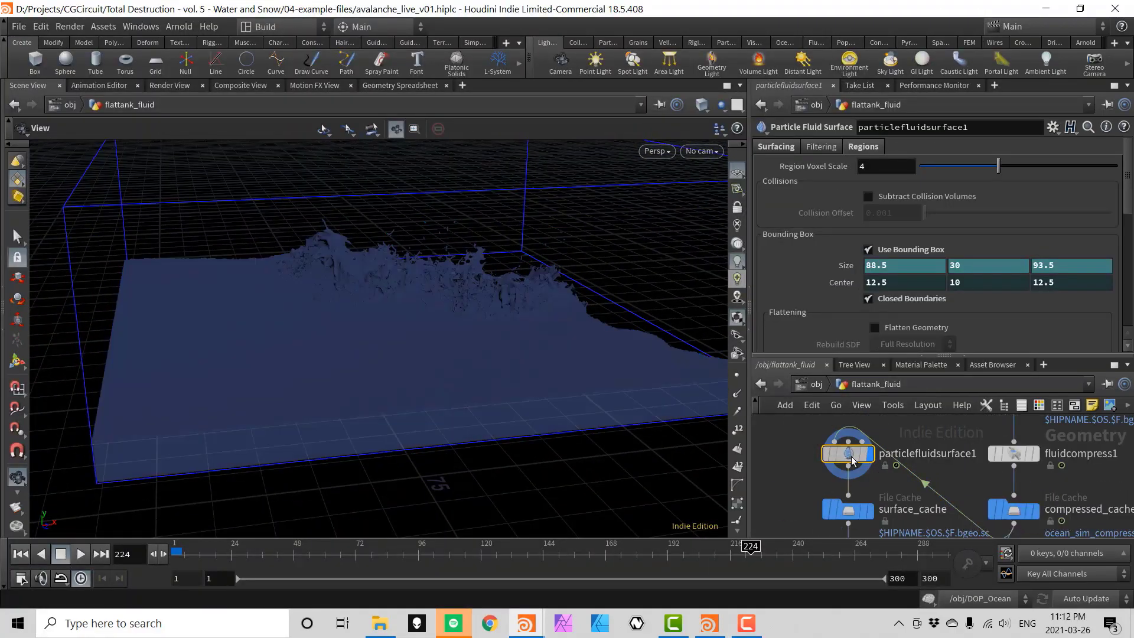
{"action": "left_click", "coordinate": [776, 146]}
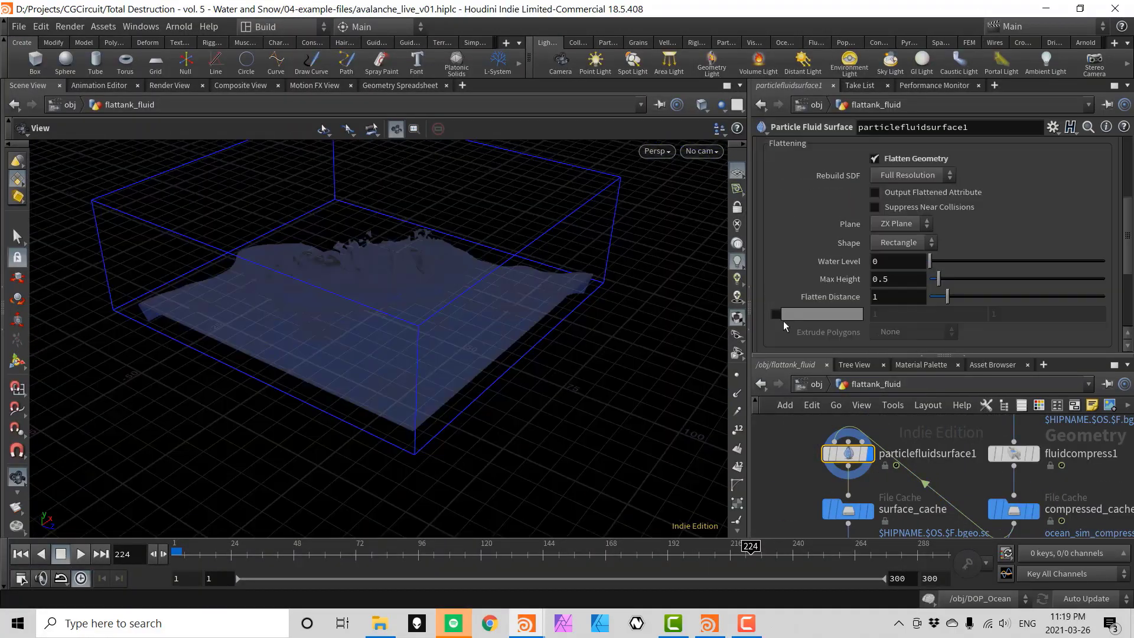
{"action": "left_click", "coordinate": [776, 314]}
{"action": "type", "text": "0"}
{"action": "key", "text": "Return"}
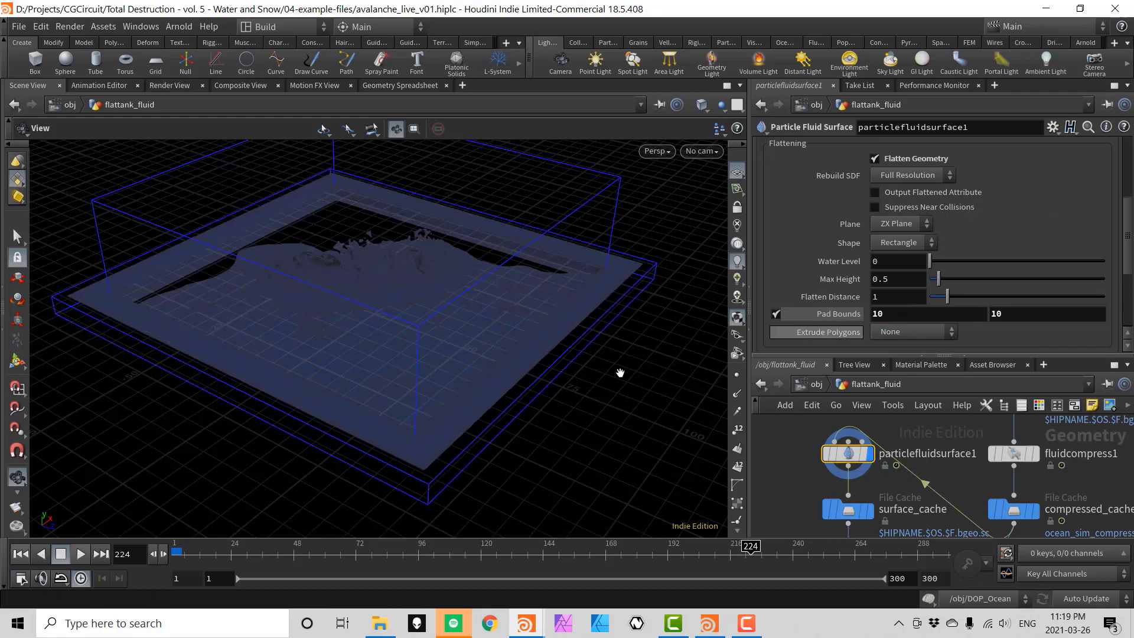
{"action": "type", "text": "20"}
{"action": "key", "text": "Return"}
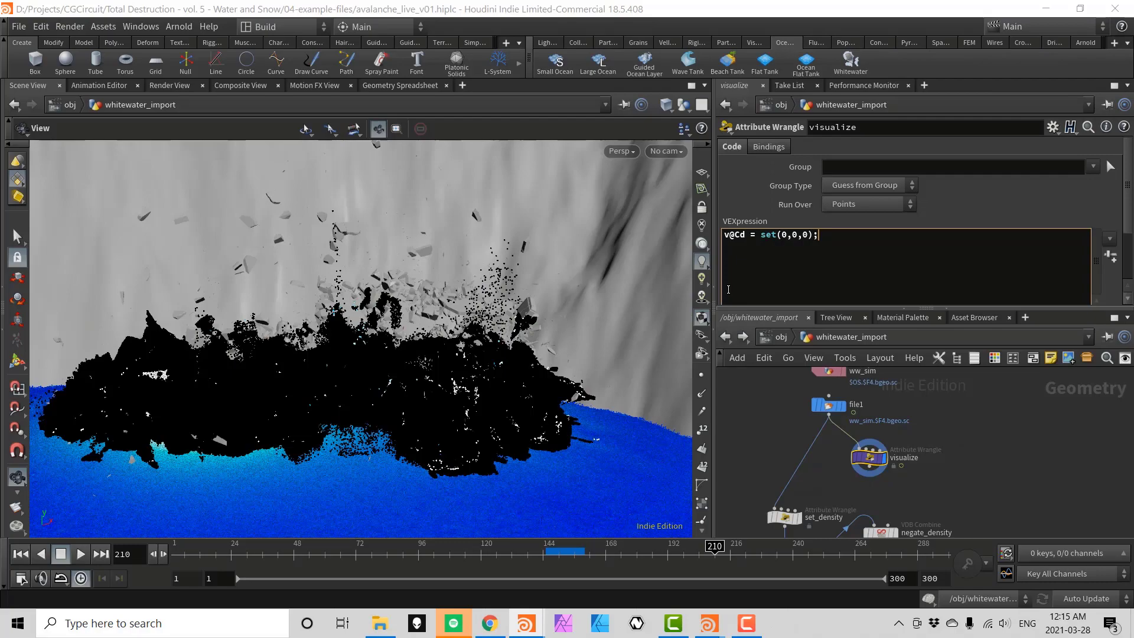
Add wrangle lines colouring whitewater red by bubble, green by foam and blue by spray.
{"action": "type", "text": "Cd.r = f@bubble;"}
{"action": "key", "text": "Return"}
{"action": "type", "text": "v@Cd.g = f@foam;"}
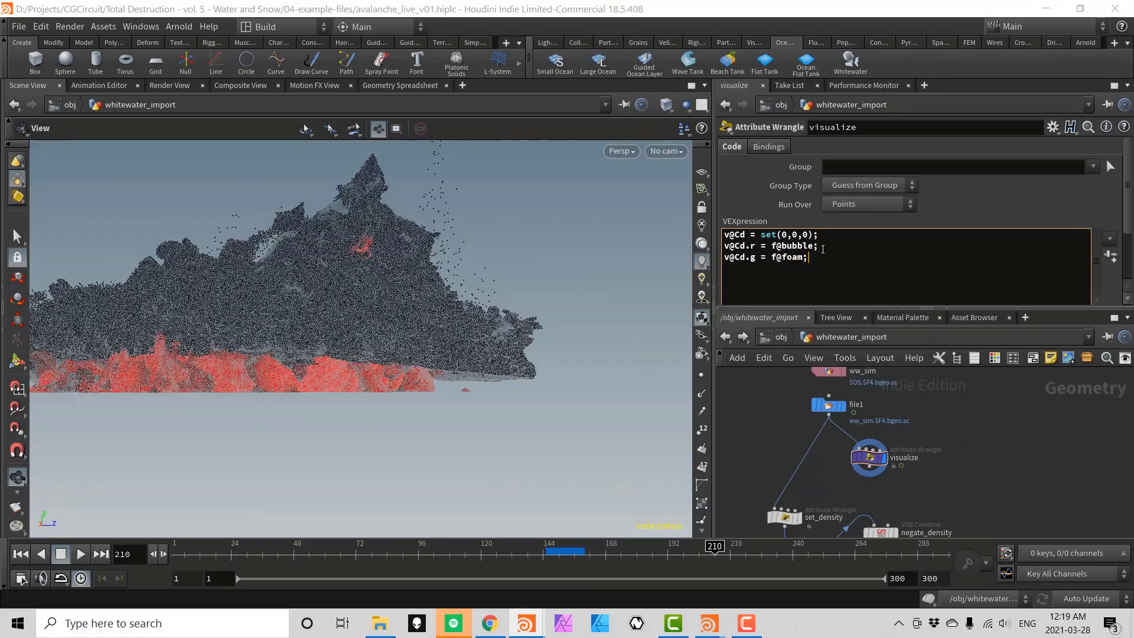
{"action": "left_click_drag", "start_coordinate": [319, 320], "coordinate": [508, 267]}
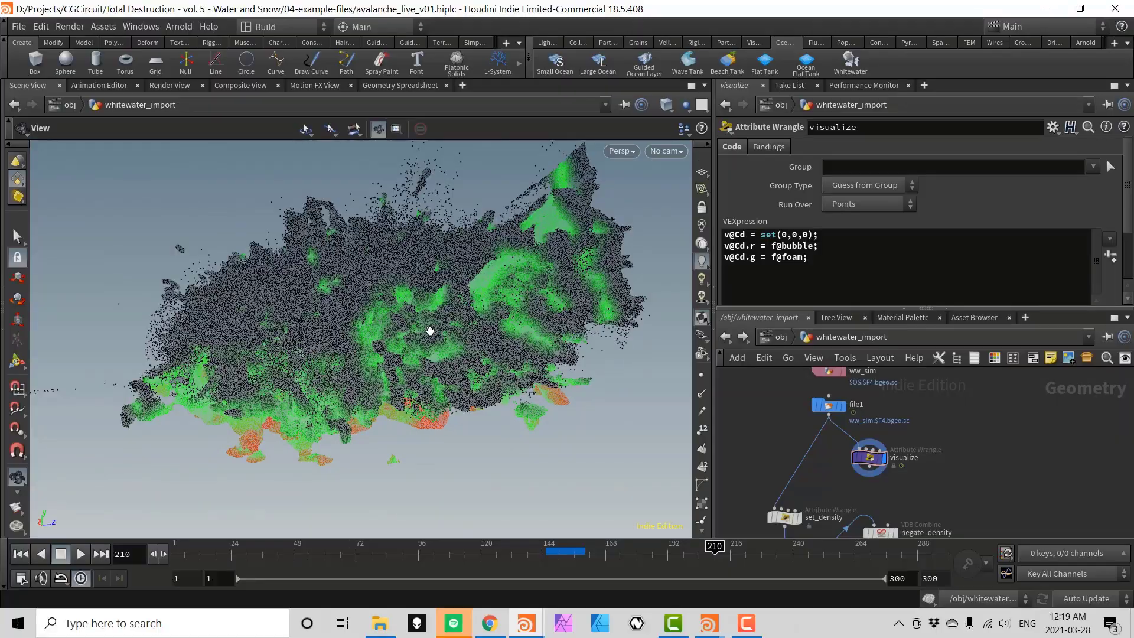
{"action": "key", "text": "Return"}
{"action": "type", "text": "v@Cd.b = f@spray;"}
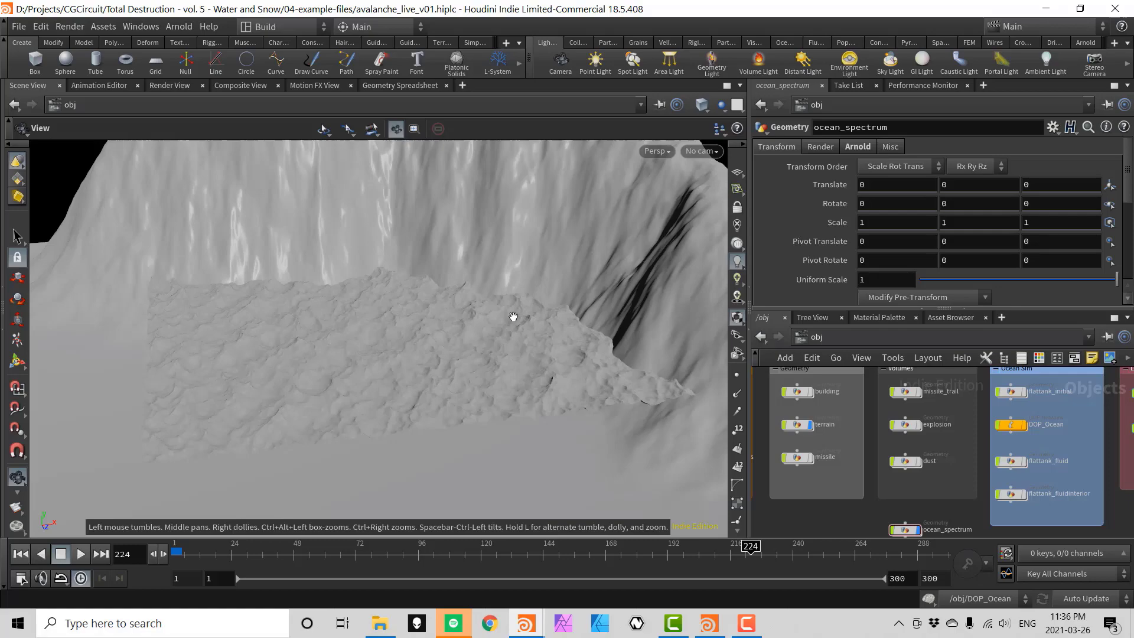
Go inside the ocean_spectrum network and choose a camera to view the shot through.
{"action": "double_click", "coordinate": [910, 536]}
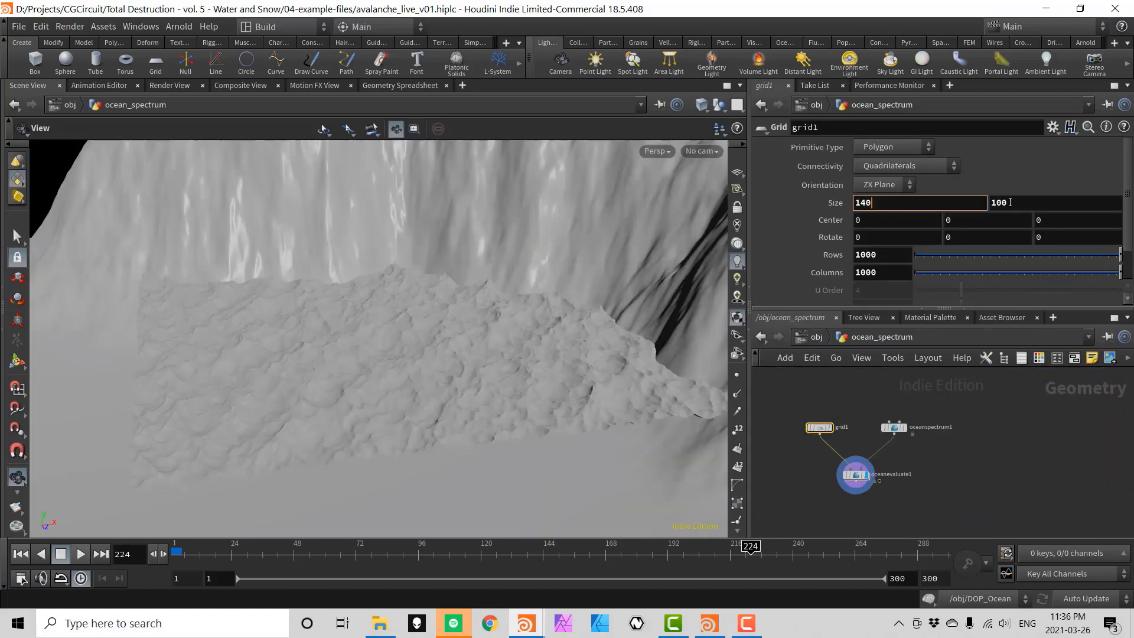
{"action": "left_click", "coordinate": [701, 151]}
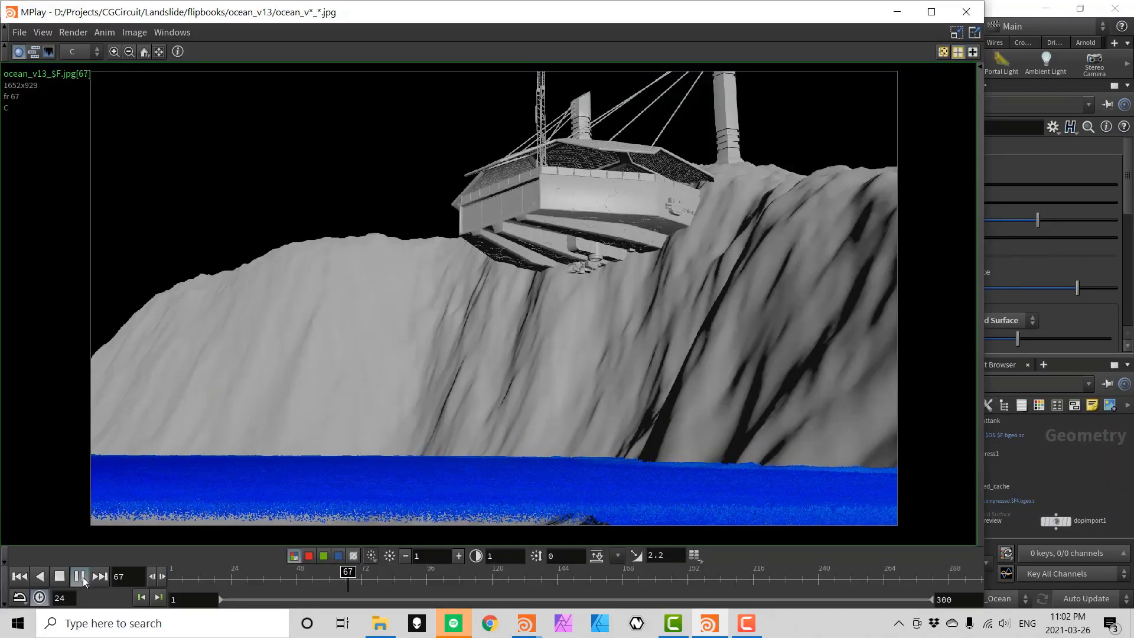